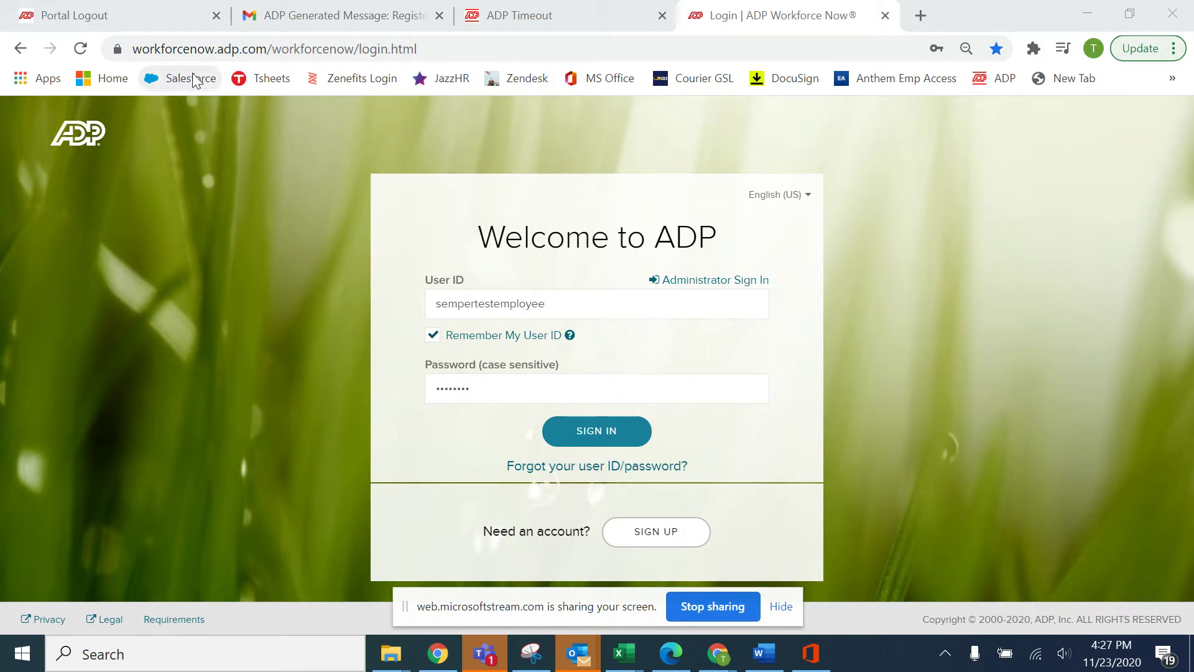
# - Sign in to ADP Workforce Now with the remembered user ID and password
pyautogui.click(576, 433)
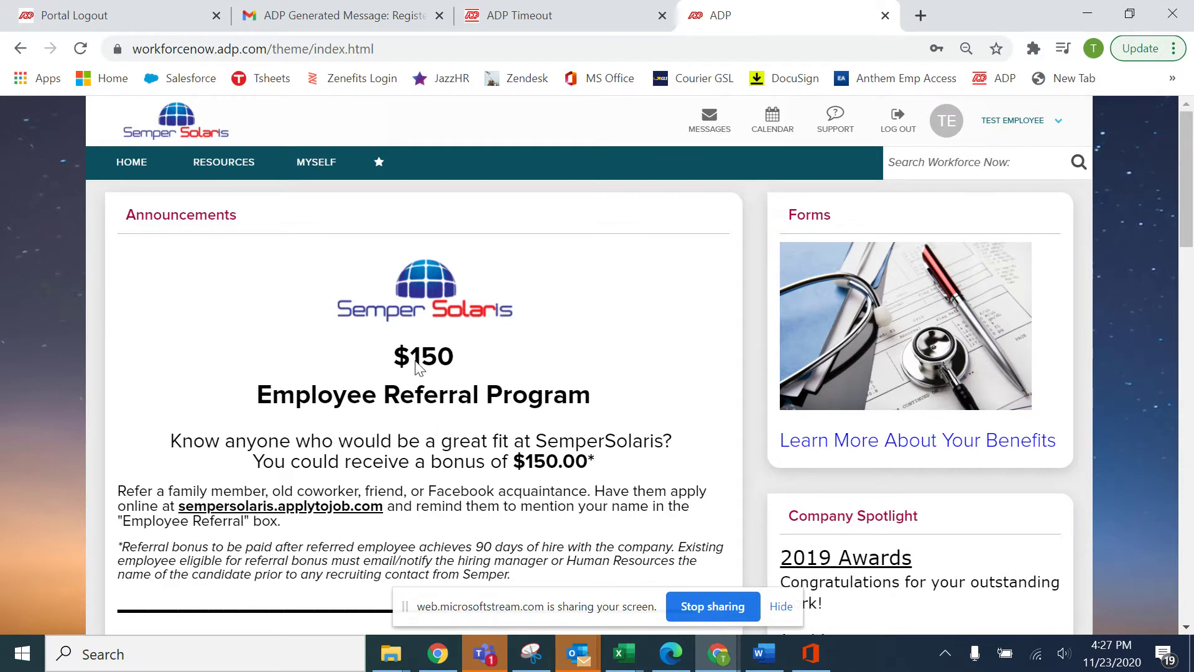
# - Scroll the home page down to the My Time panel and the 80.00-hour time-off balance
pyautogui.scroll(-4, 800, 446)
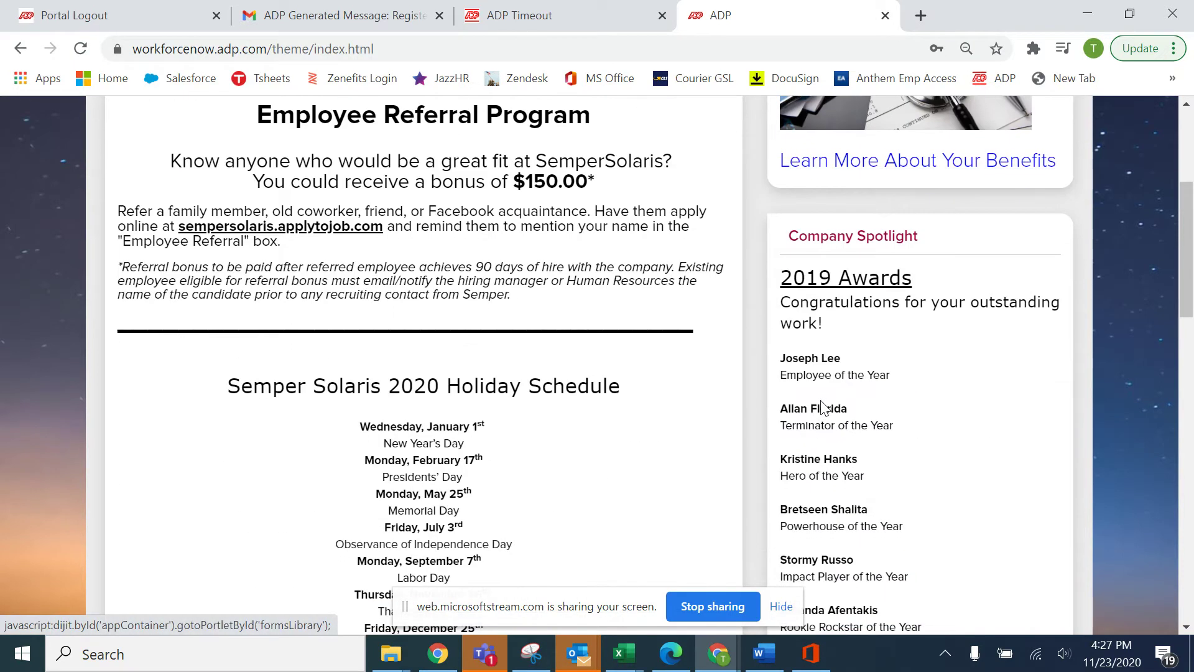
pyautogui.scroll(1, 894, 382)
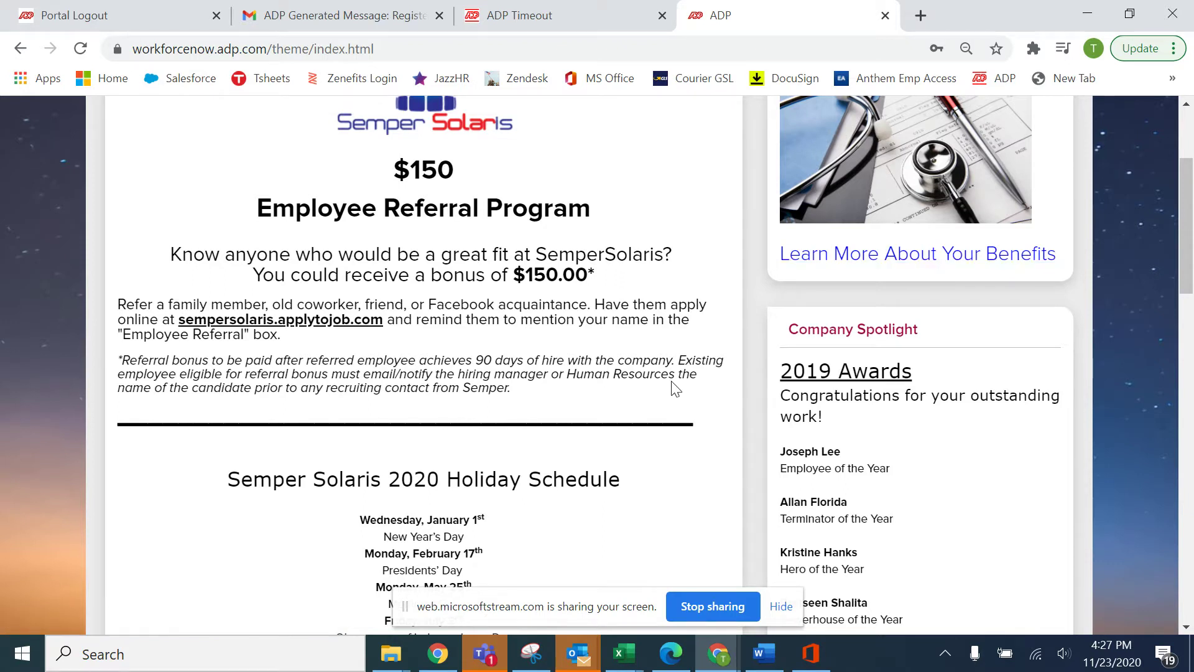
pyautogui.scroll(-1, 672, 389)
pyautogui.scroll(-4, 675, 390)
pyautogui.scroll(-4, 677, 386)
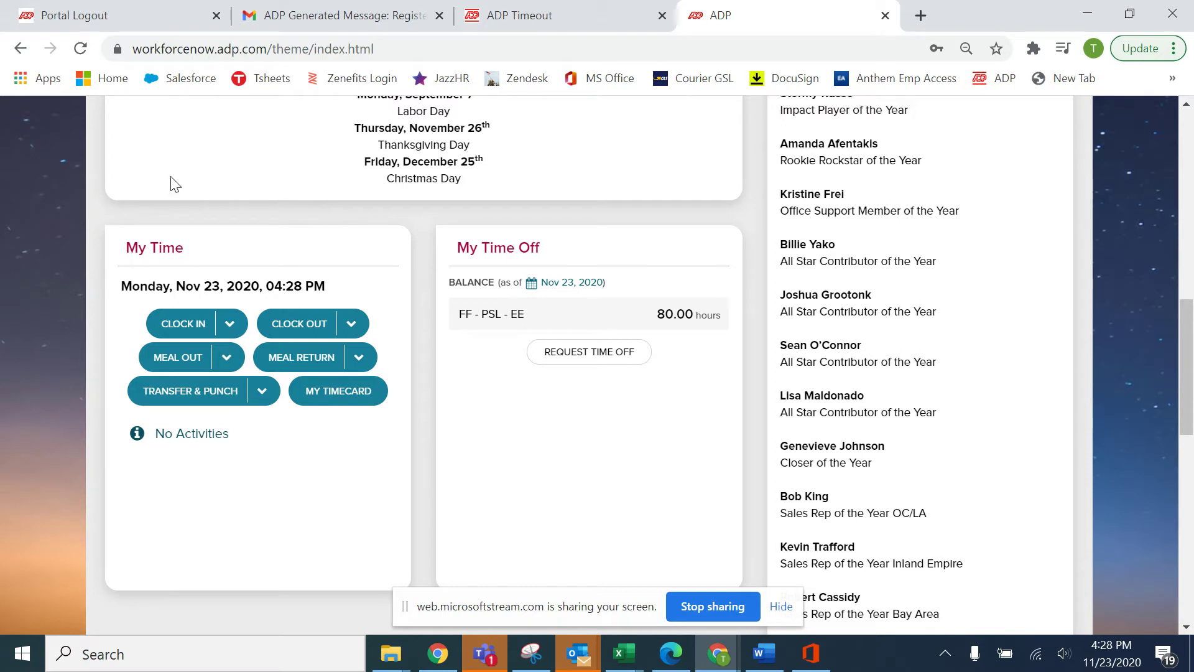
# - Record a clock-in punch at 04:28 PM on Monday, Nov 23, 2020
pyautogui.click(174, 328)
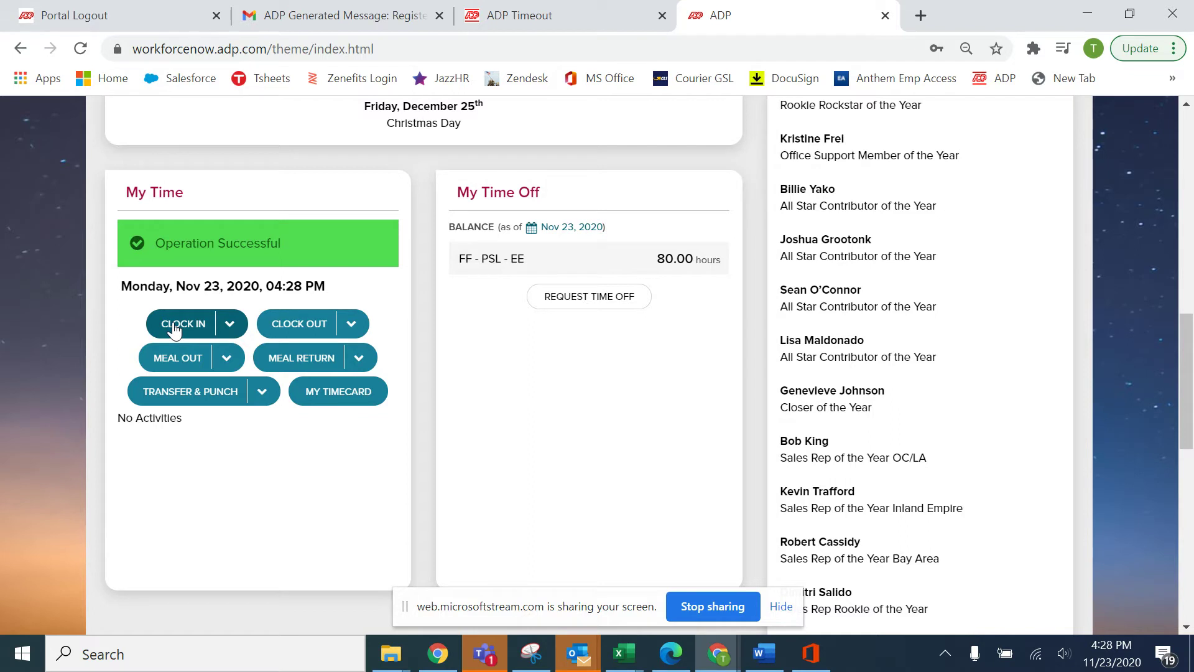
pyautogui.click(230, 325)
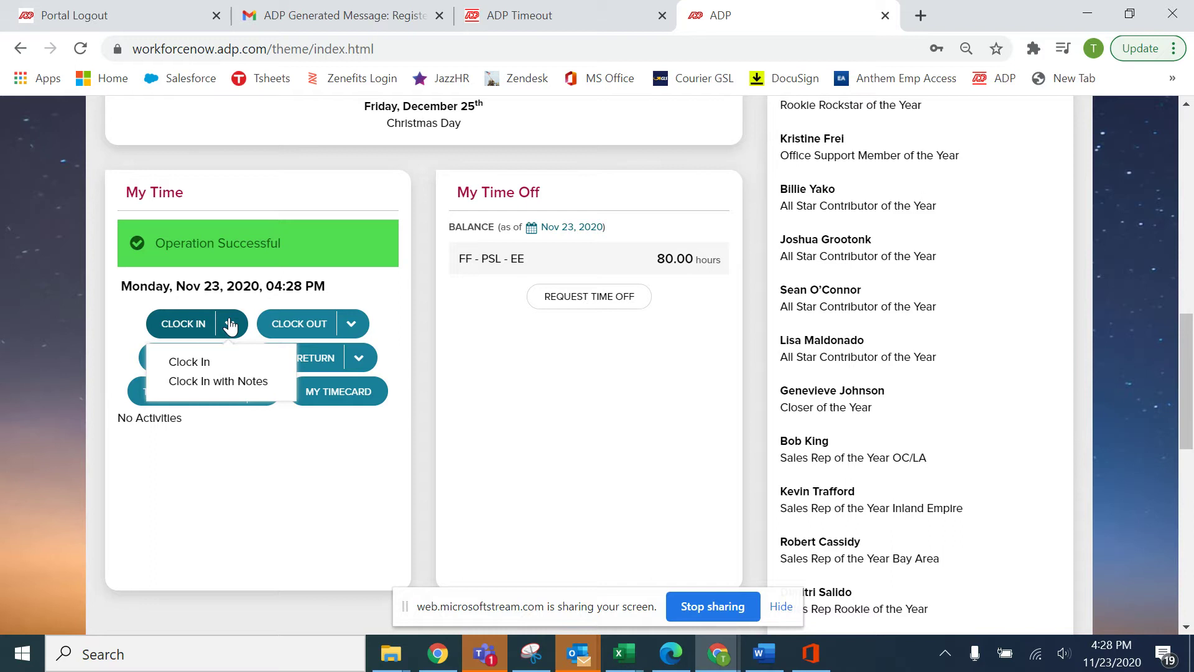
# - Save a Clock In with Notes punch: 'please clock me in at 8AM could not access ADP'
pyautogui.click(243, 382)
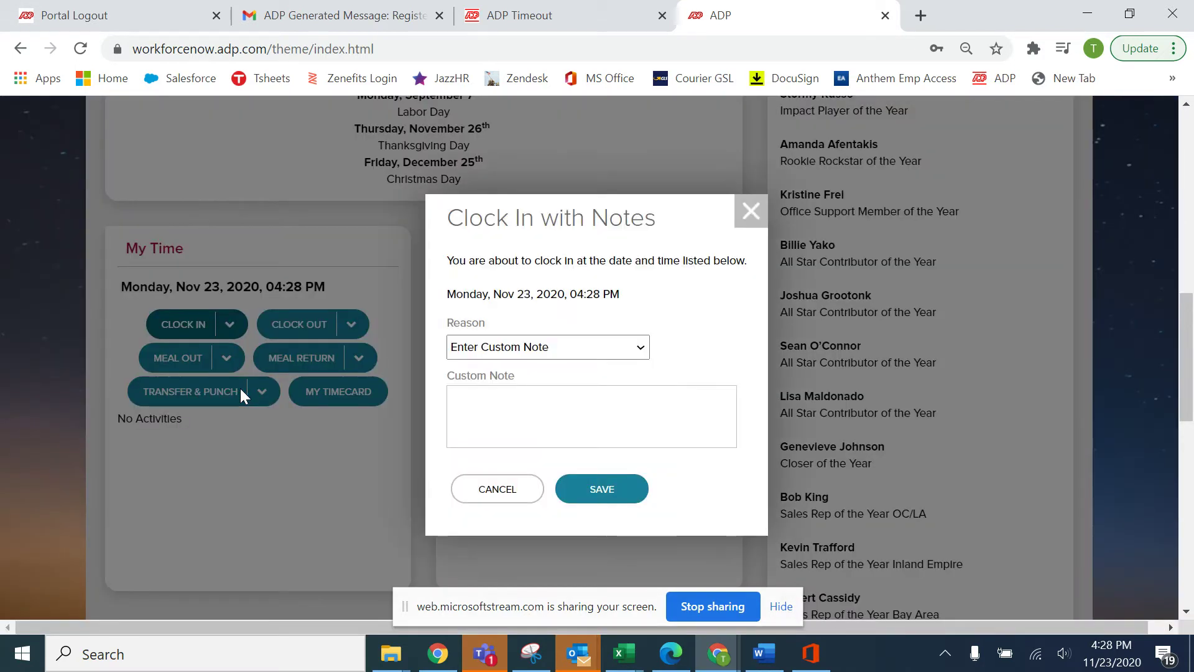
pyautogui.click(554, 346)
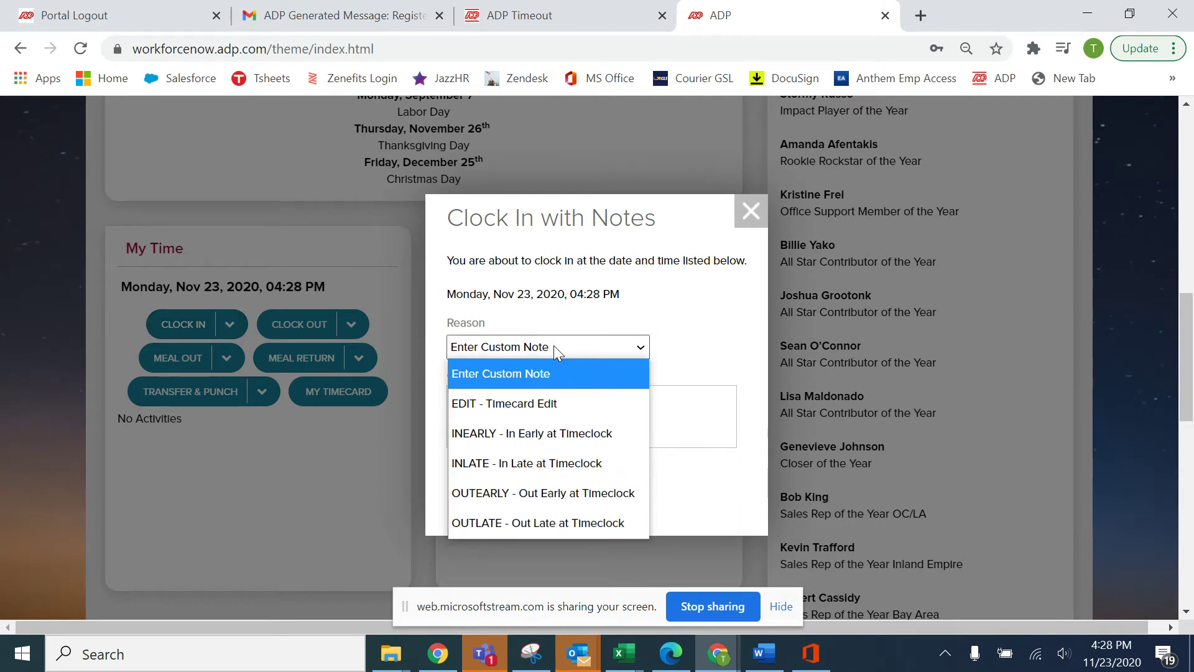
pyautogui.click(553, 347)
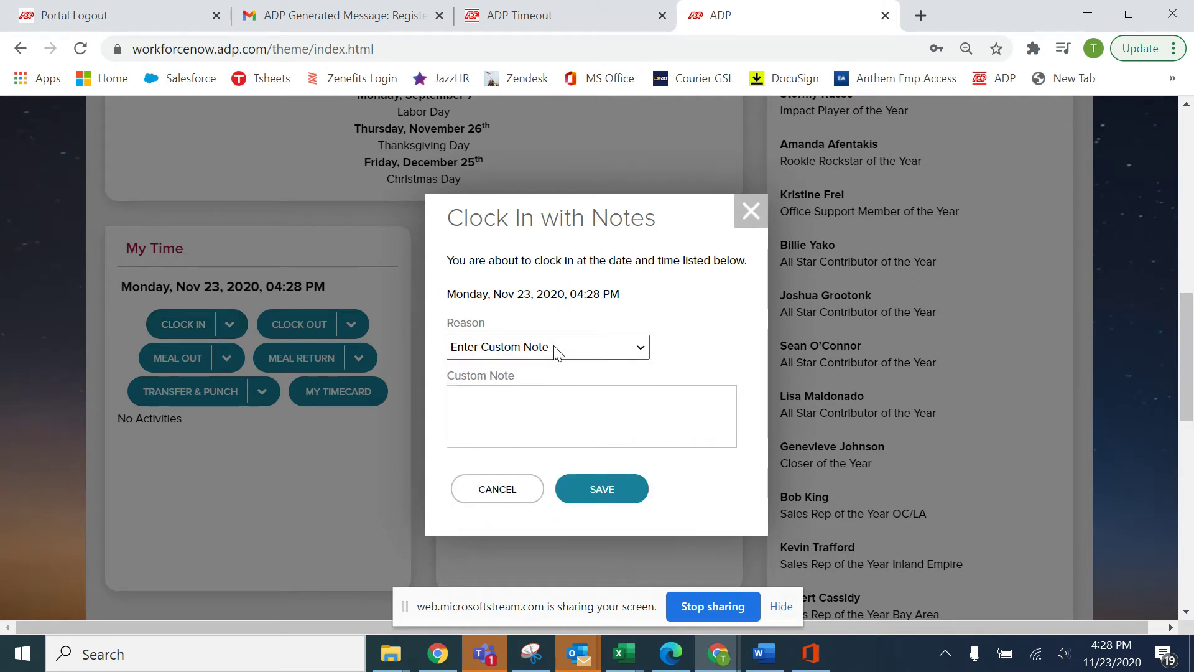
pyautogui.click(683, 402)
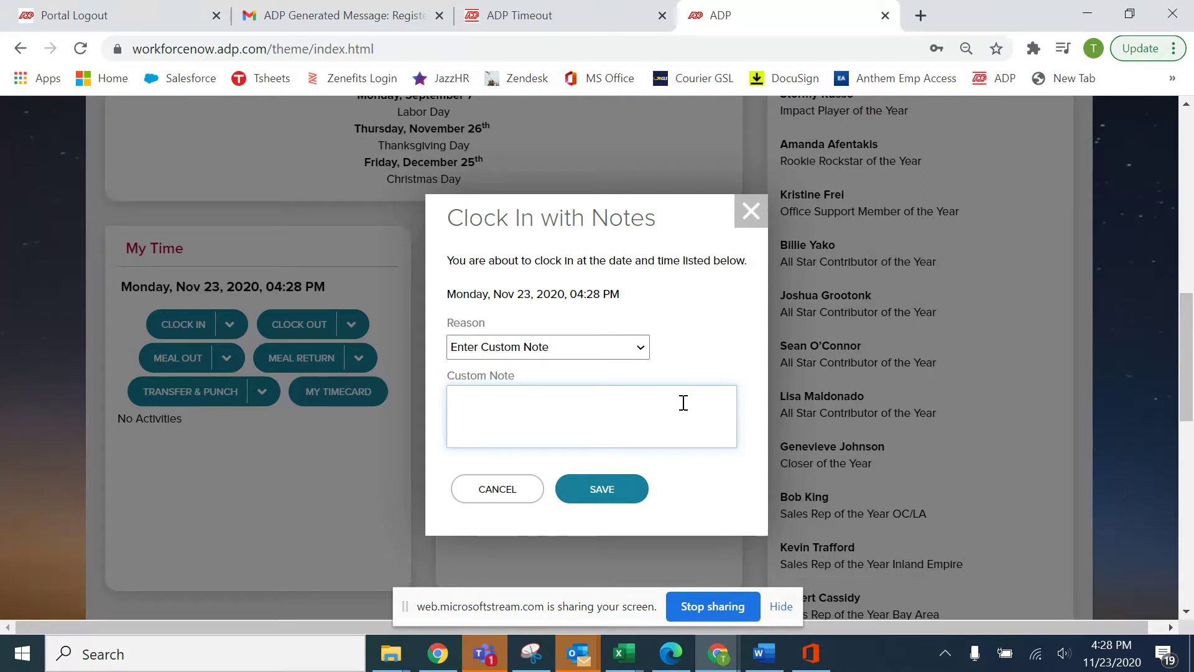
pyautogui.write('please clock me in at 8AM')
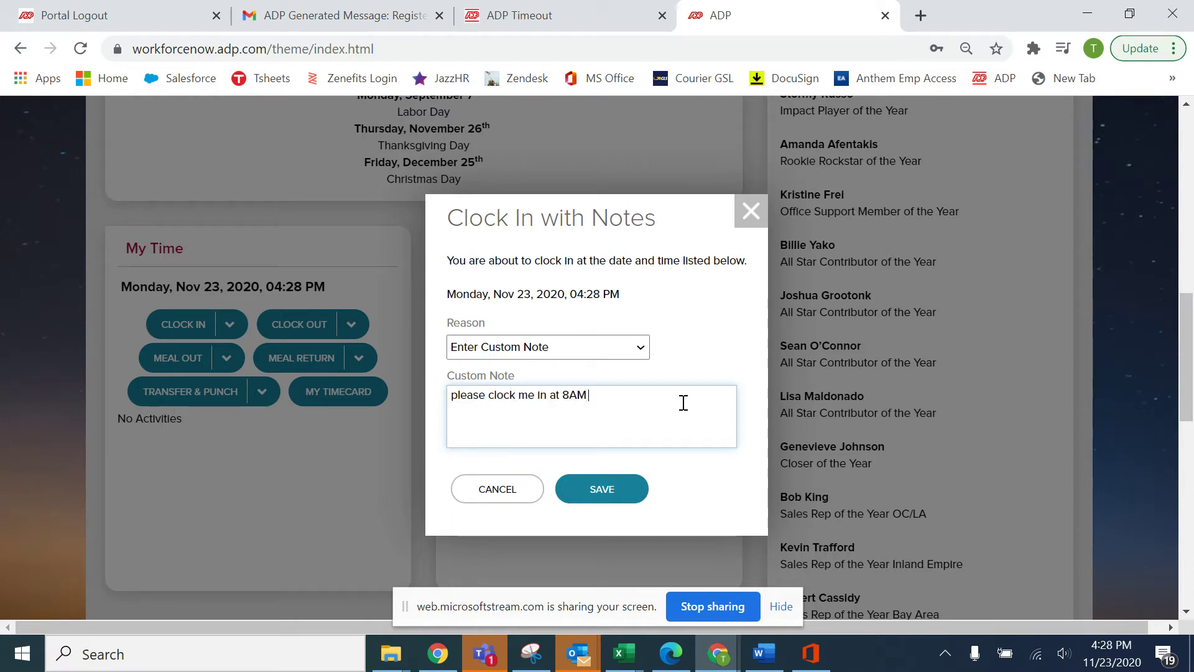
pyautogui.write(' could not access ADP')
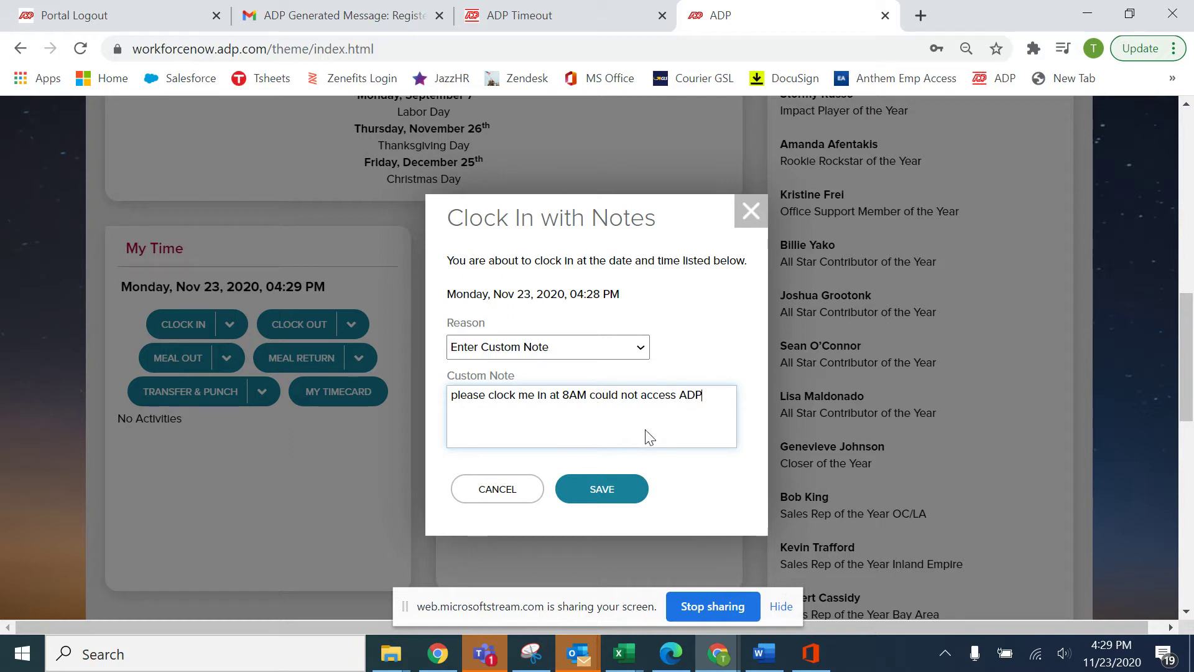
pyautogui.click(609, 488)
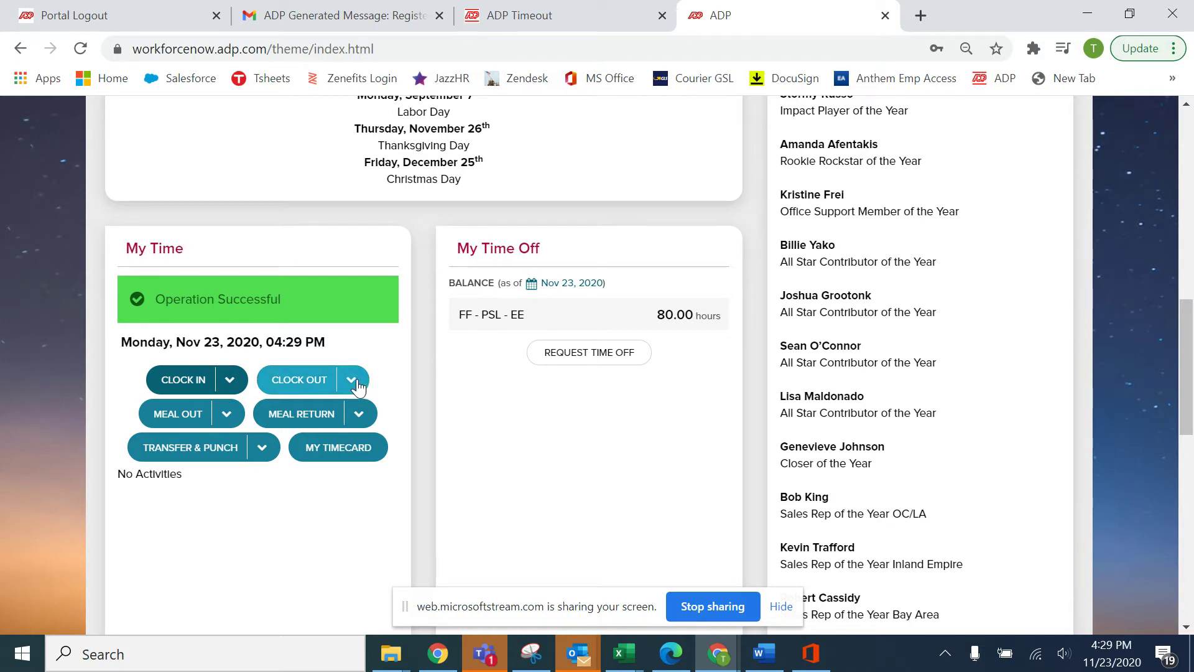
# - Record a meal-out punch at 04:29 PM on Nov 23, 2020
pyautogui.click(193, 423)
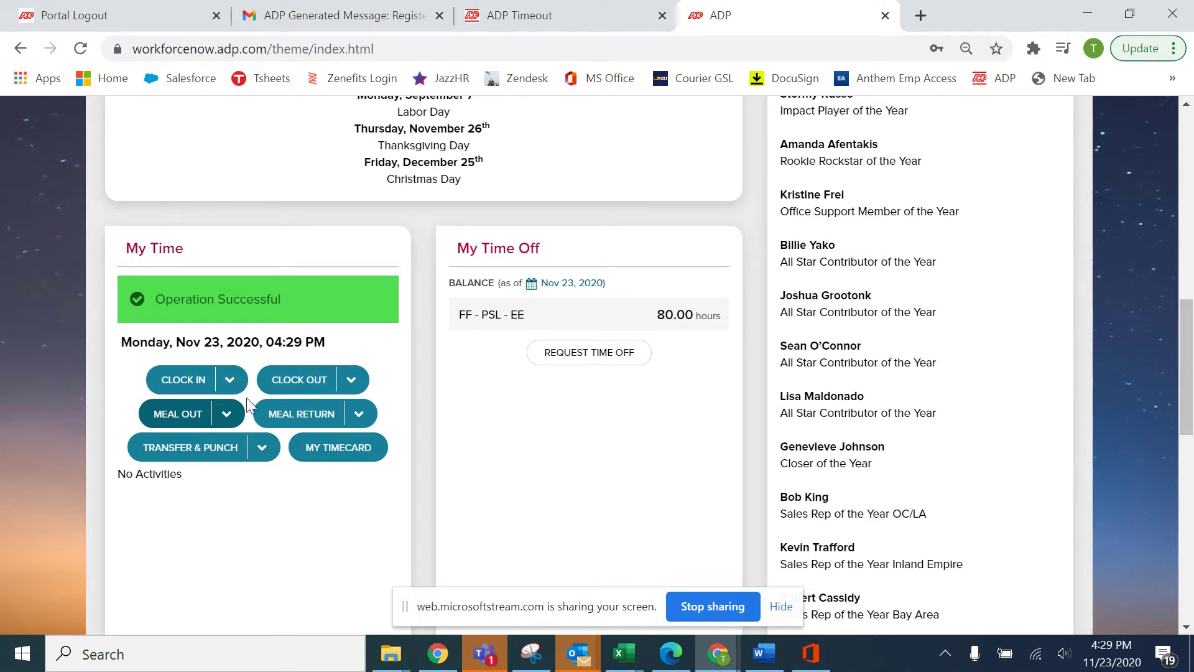
pyautogui.click(228, 415)
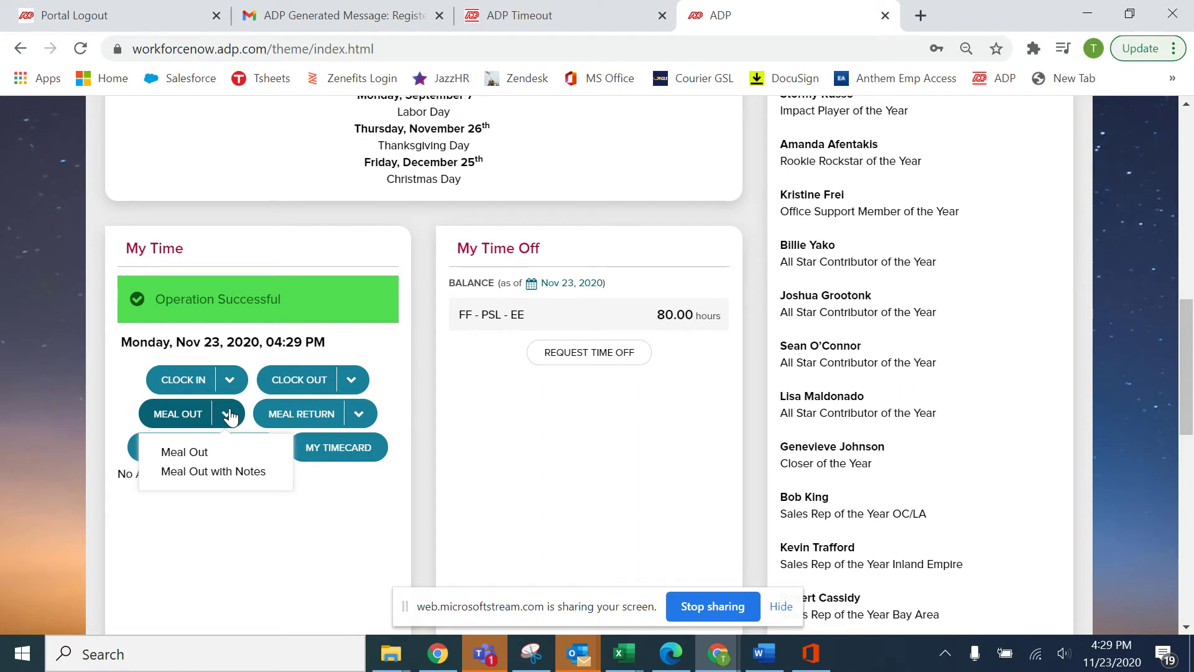
pyautogui.click(242, 473)
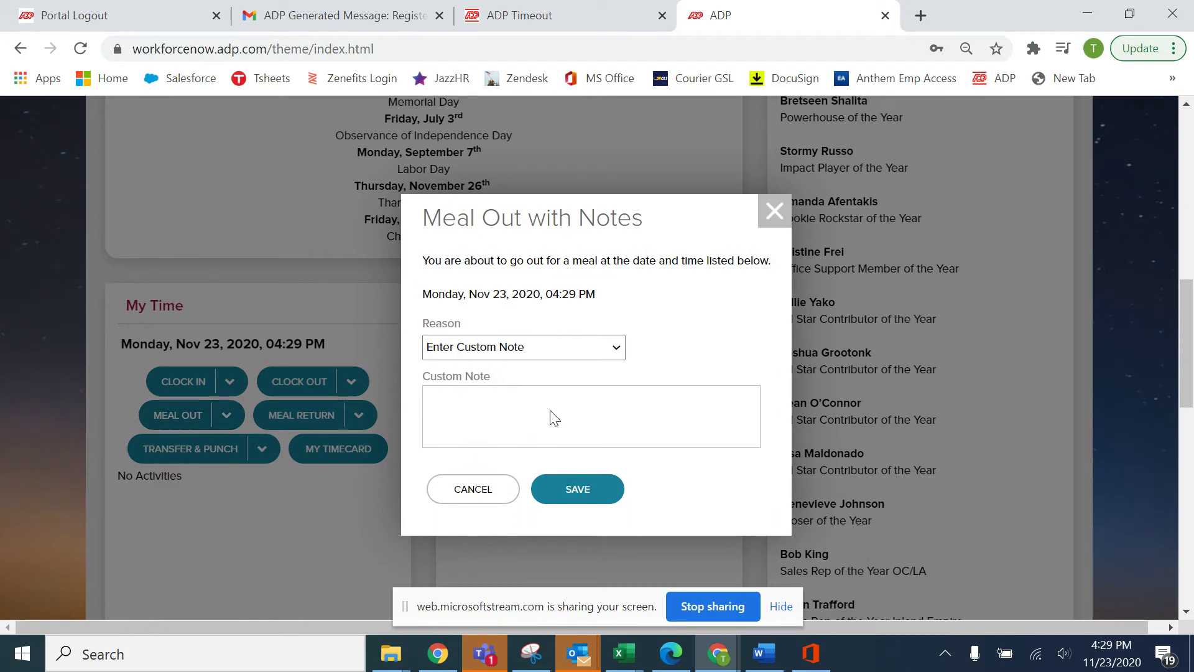
# - Enter the custom note 'forgot to clock out. Left at 12PM' and save the meal-out punch
pyautogui.click(571, 418)
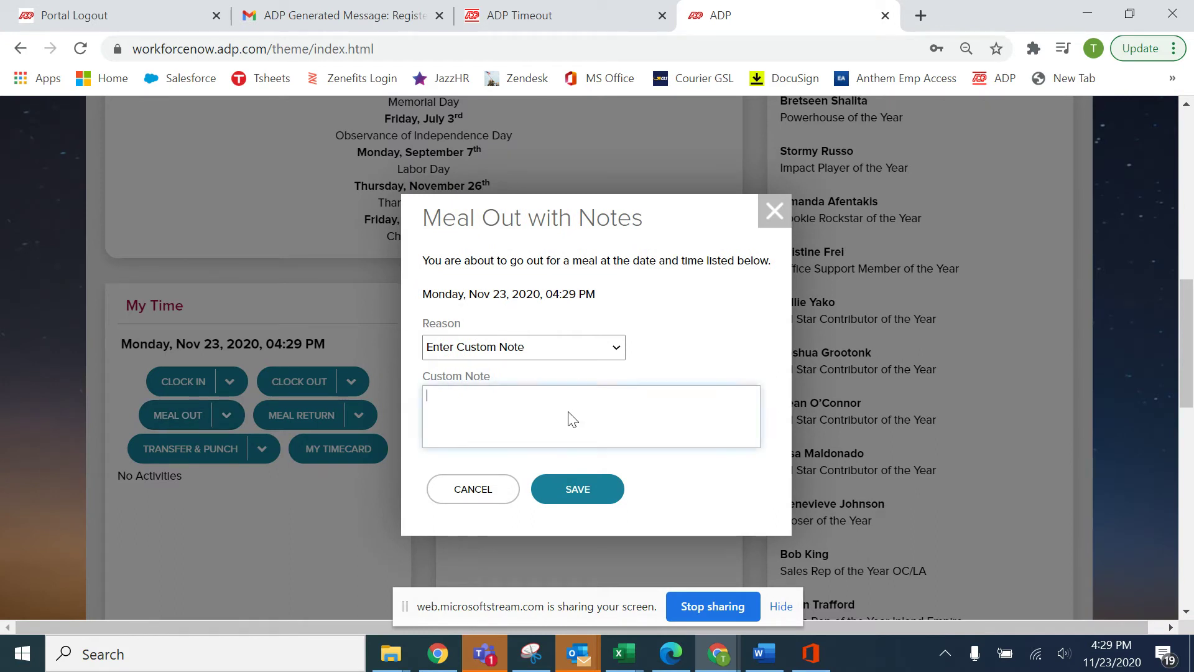
pyautogui.write('forgot to clock out. Left at 12PM')
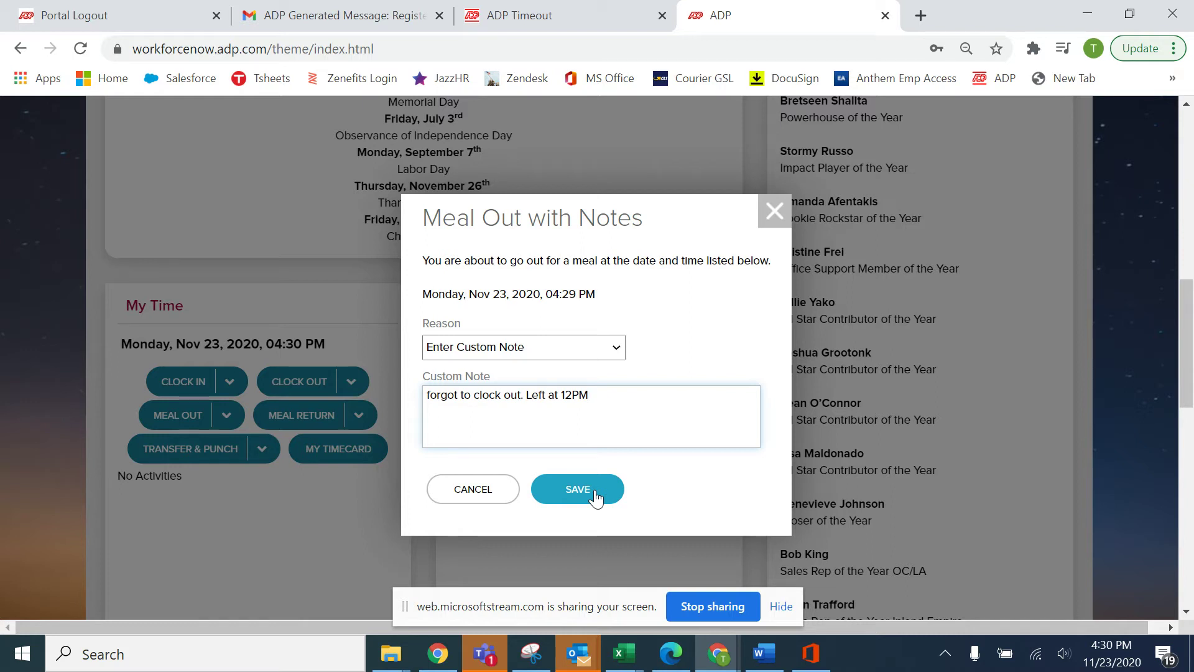
pyautogui.click(594, 492)
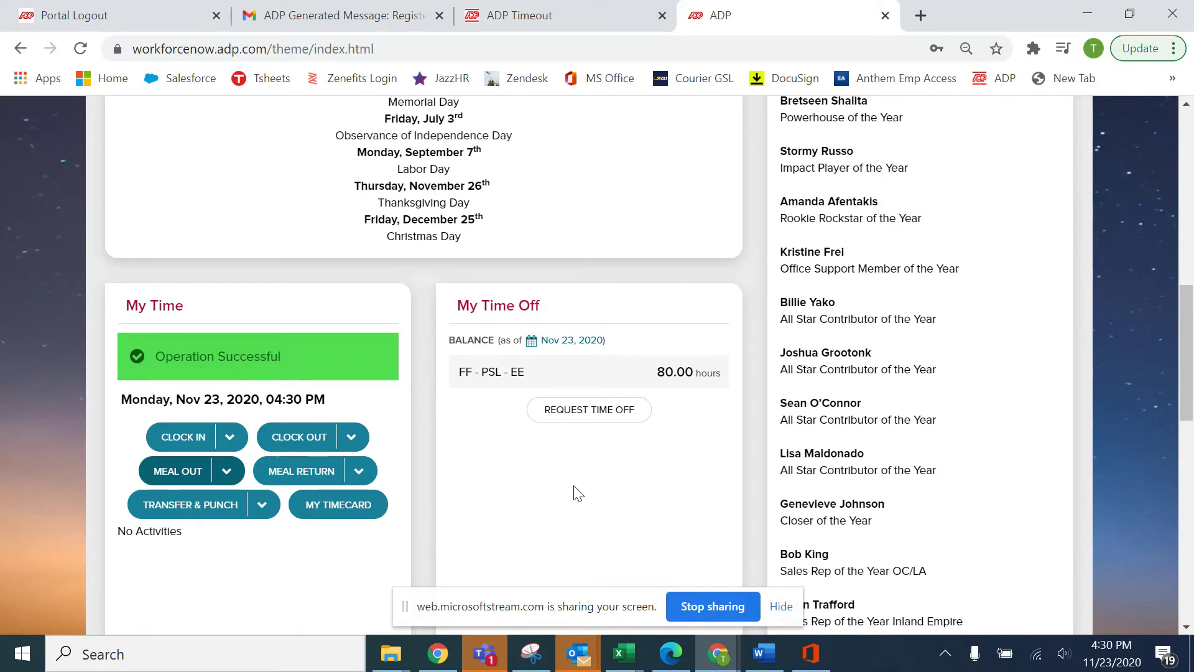
# - Record a meal-return punch at 04:30 PM
pyautogui.click(326, 474)
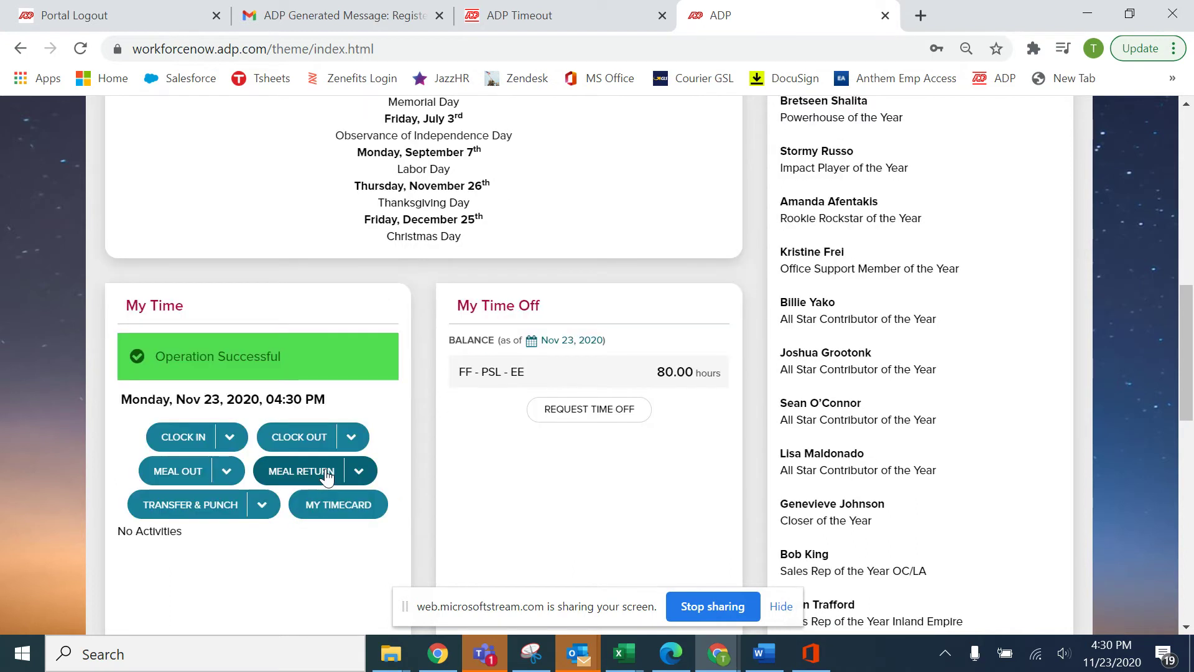
pyautogui.click(352, 440)
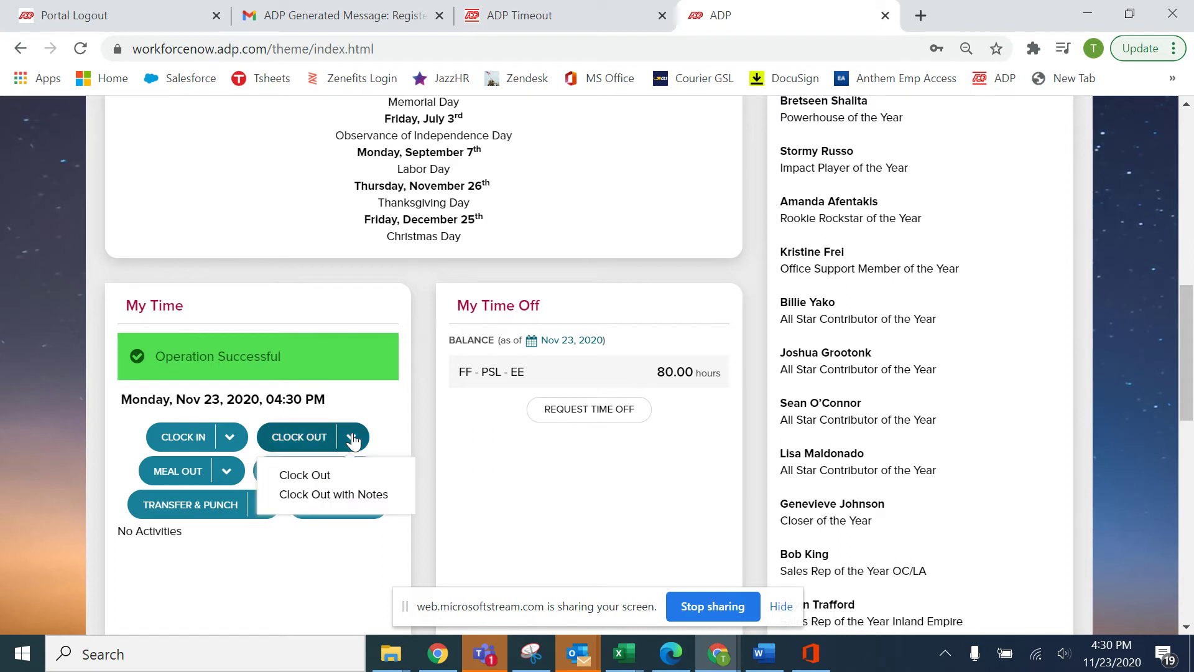
# - Save a Clock Out with Notes punch noting 'left at 5:30PM ADP unavailable'
pyautogui.click(359, 498)
pyautogui.click(582, 402)
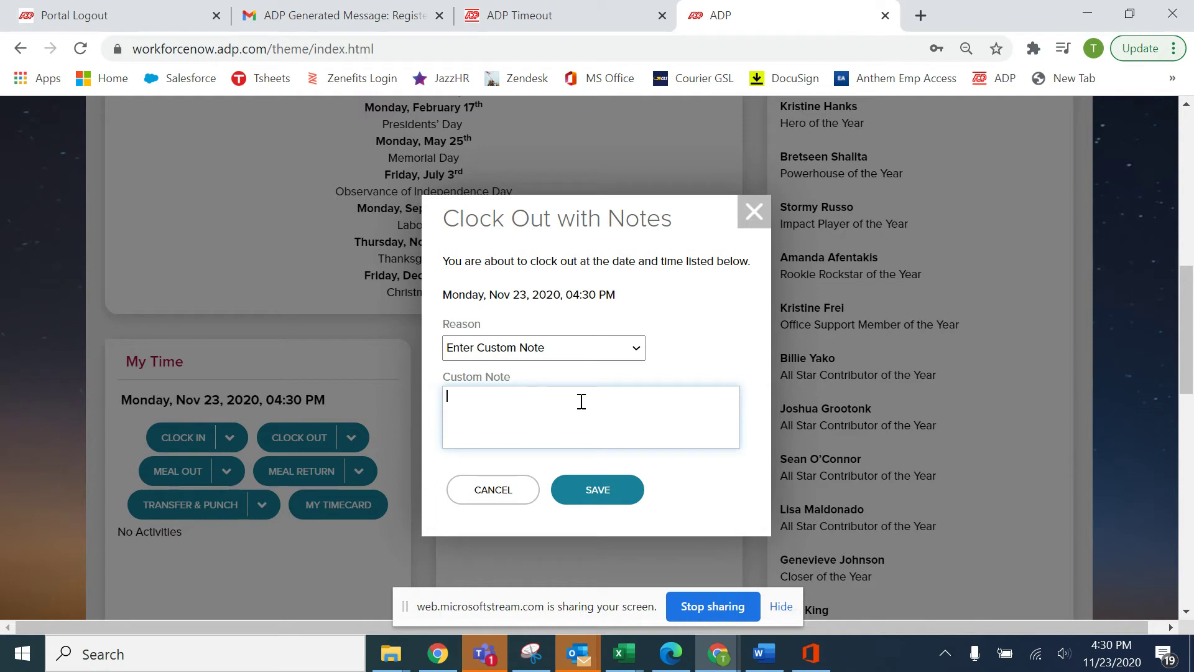
pyautogui.write('left at 5:30PM ADP unavailable')
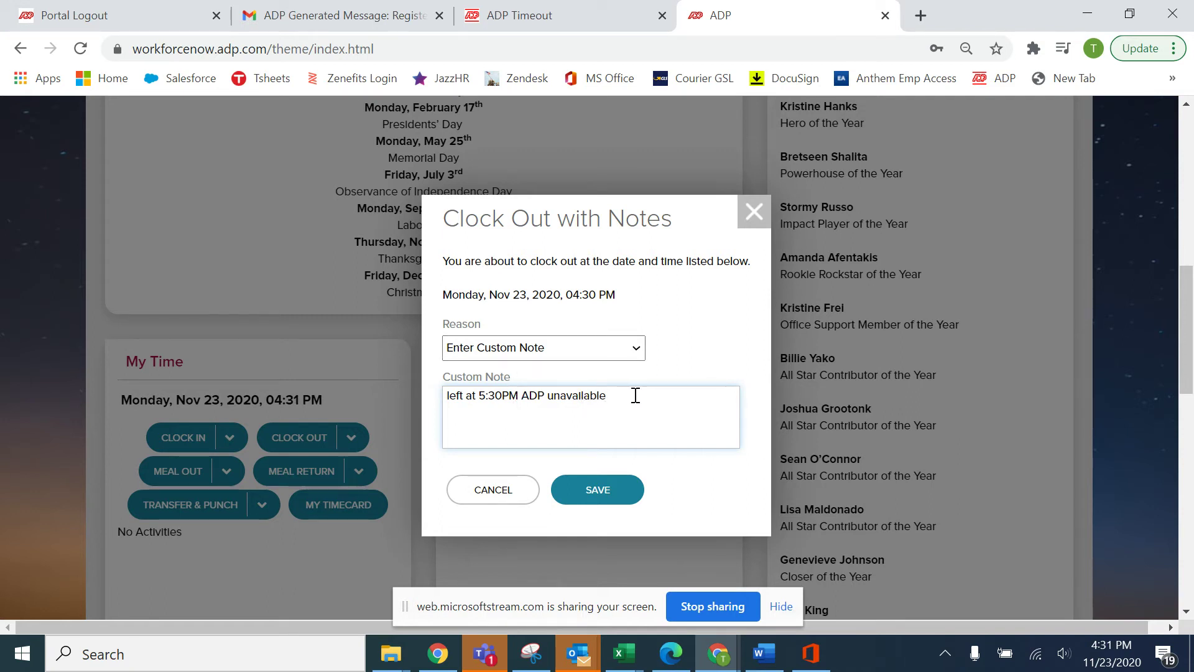
pyautogui.click(602, 501)
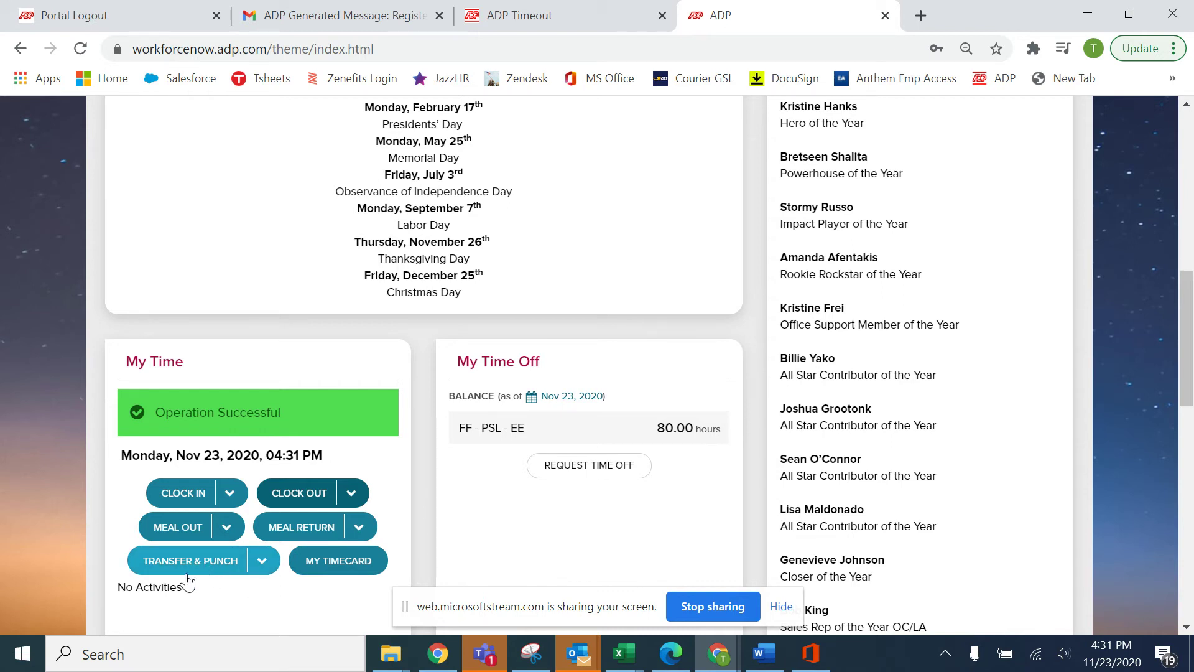
# - Save a Transfer & Punch to department INSALE with job number 10002 chosen from the lookup
pyautogui.click(263, 563)
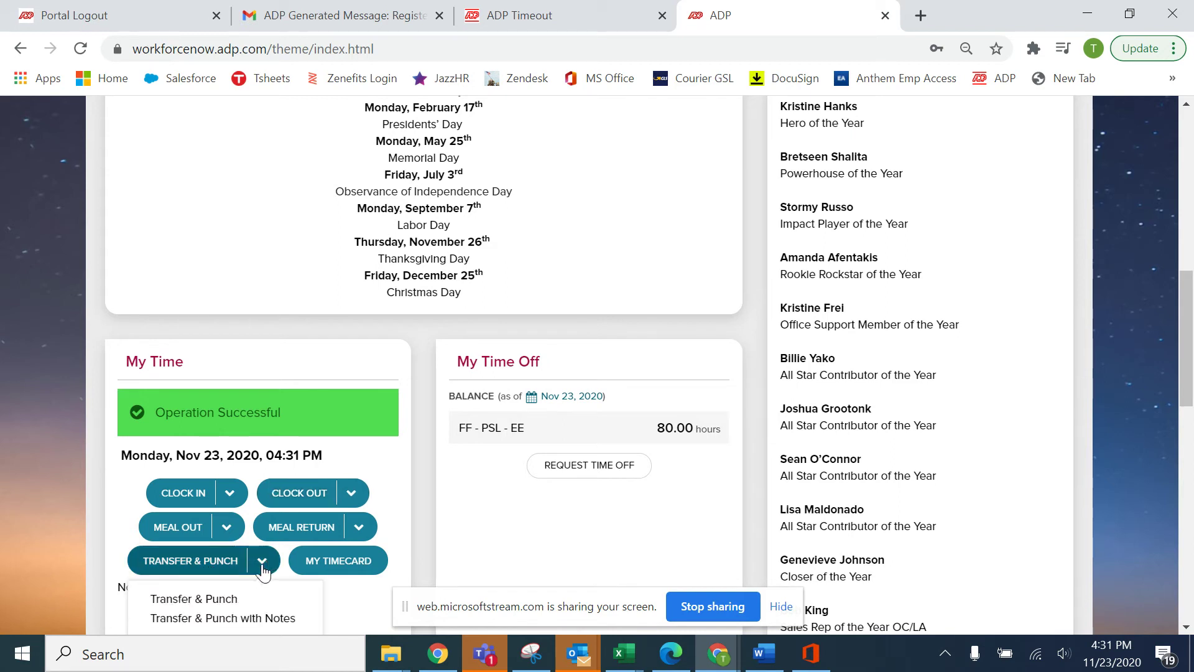
pyautogui.click(226, 599)
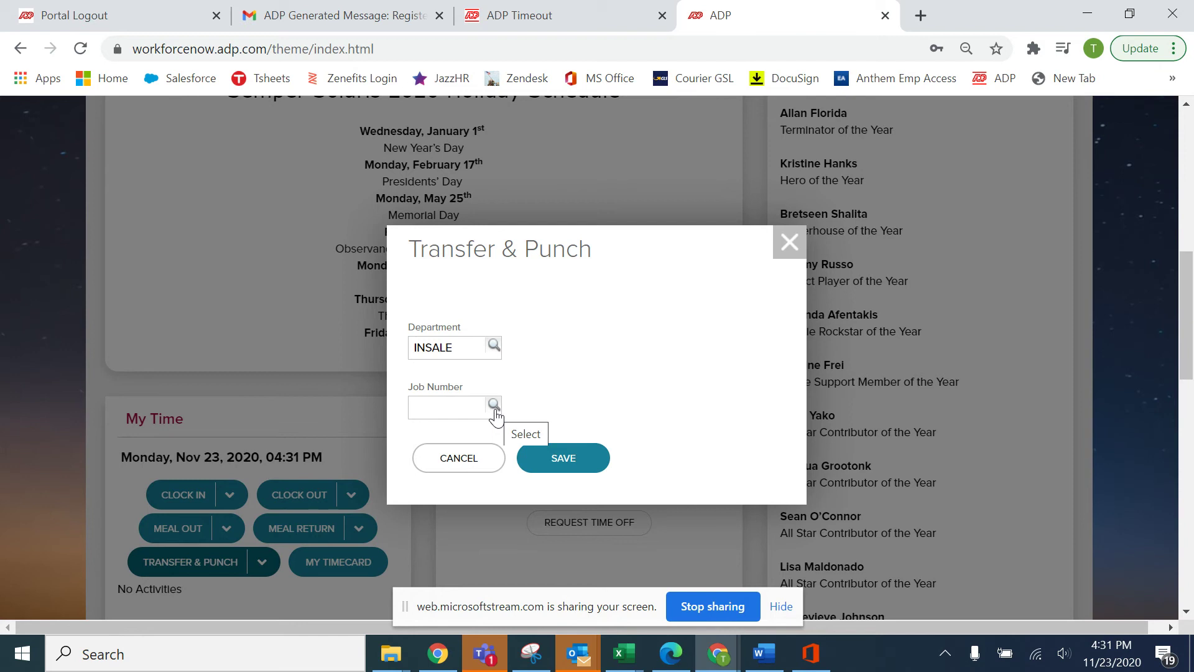
pyautogui.click(452, 404)
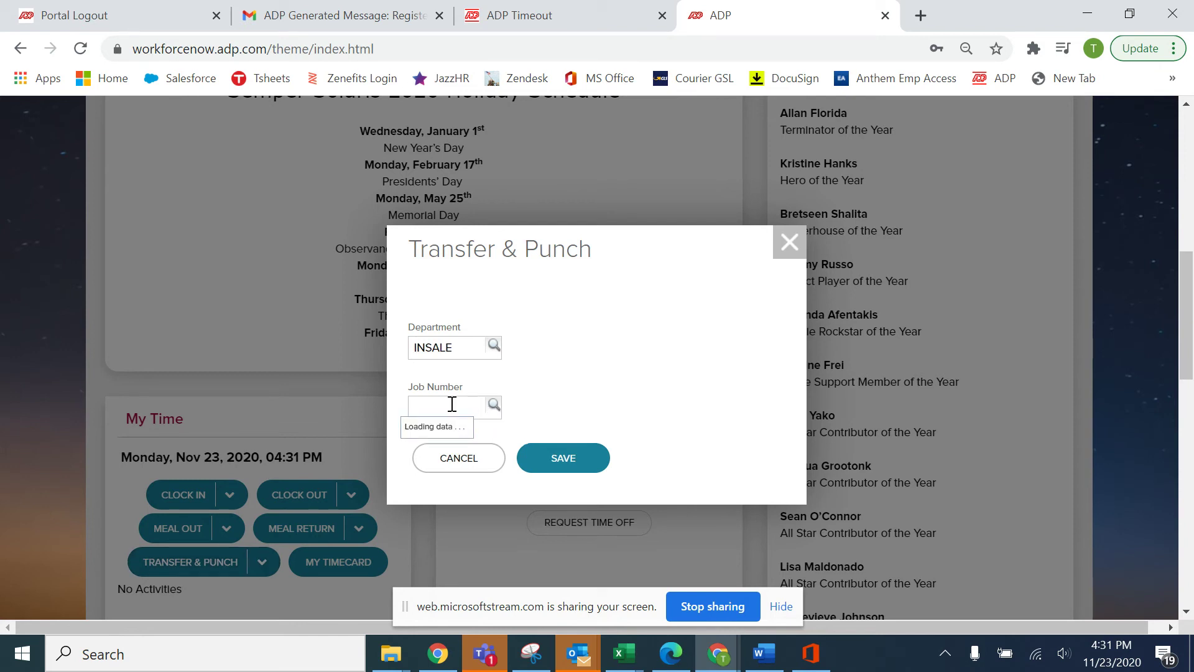
pyautogui.write('1')
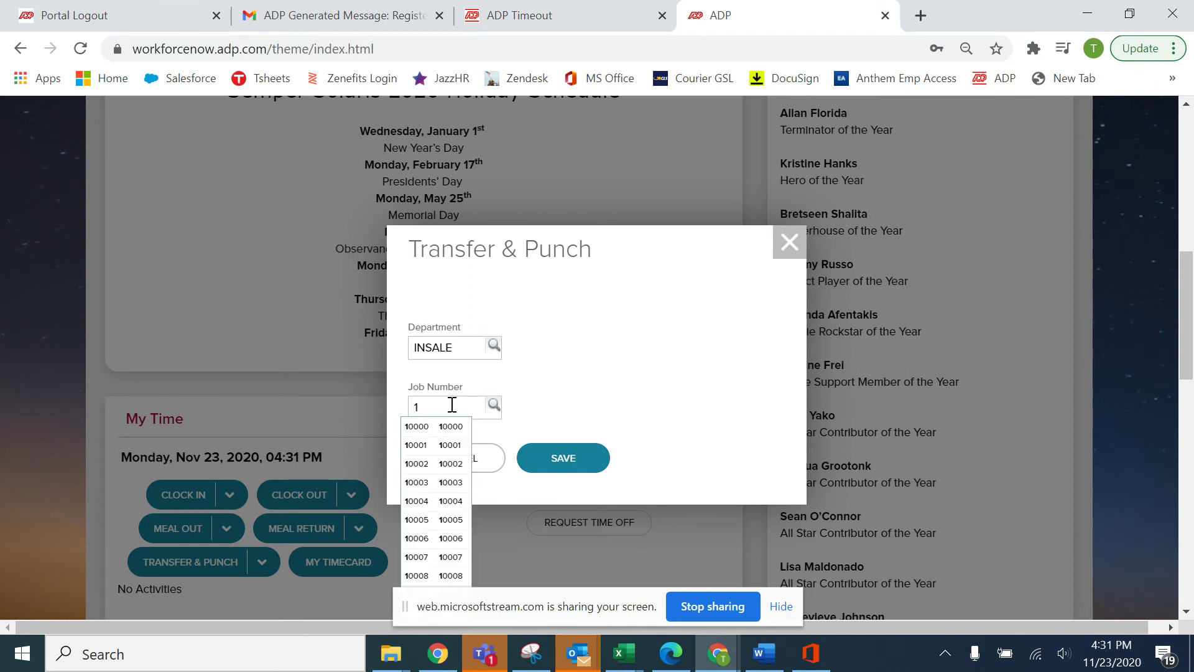
pyautogui.write('1')
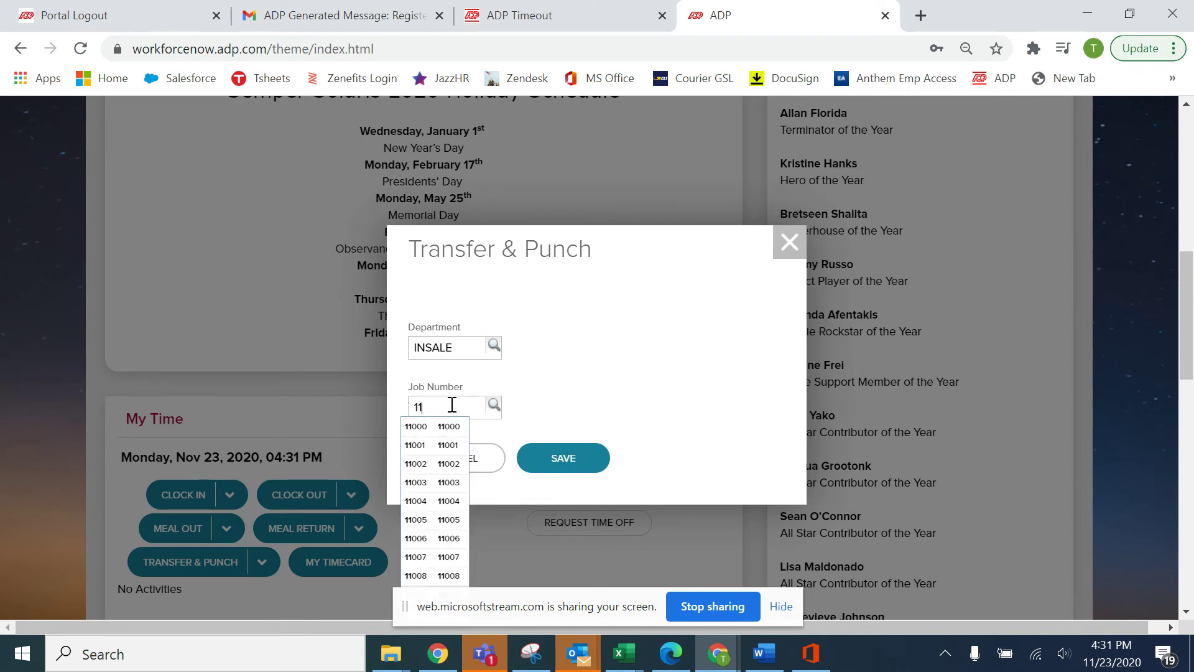
pyautogui.press('BackSpace')
pyautogui.press('BackSpace')
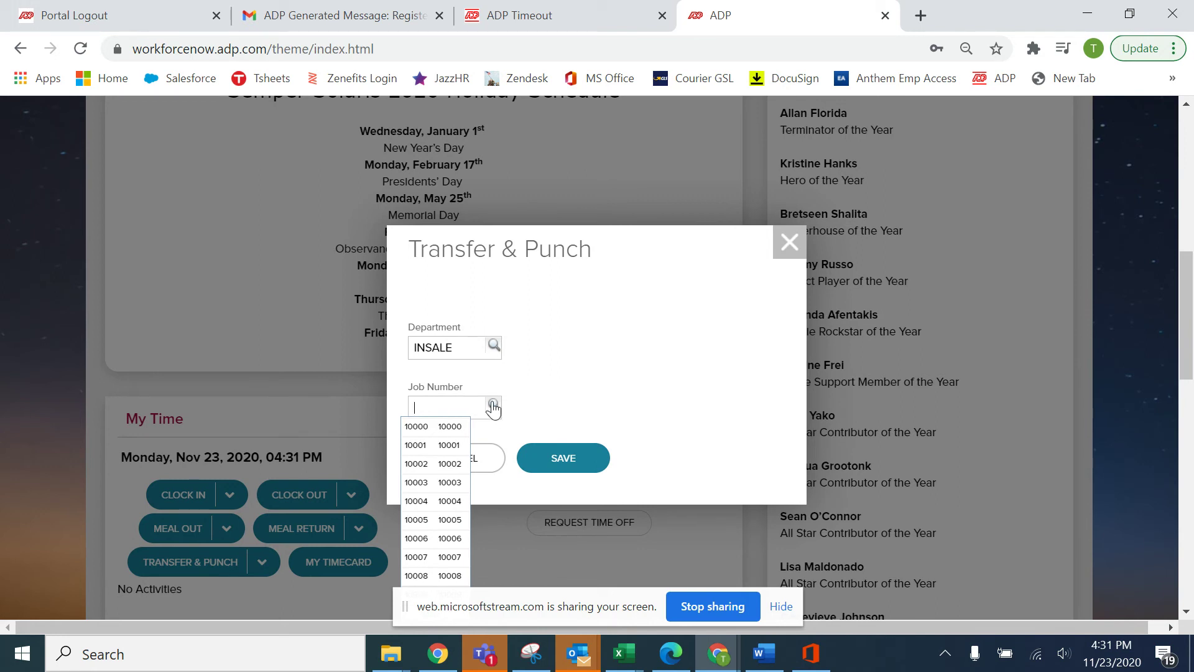
pyautogui.click(493, 406)
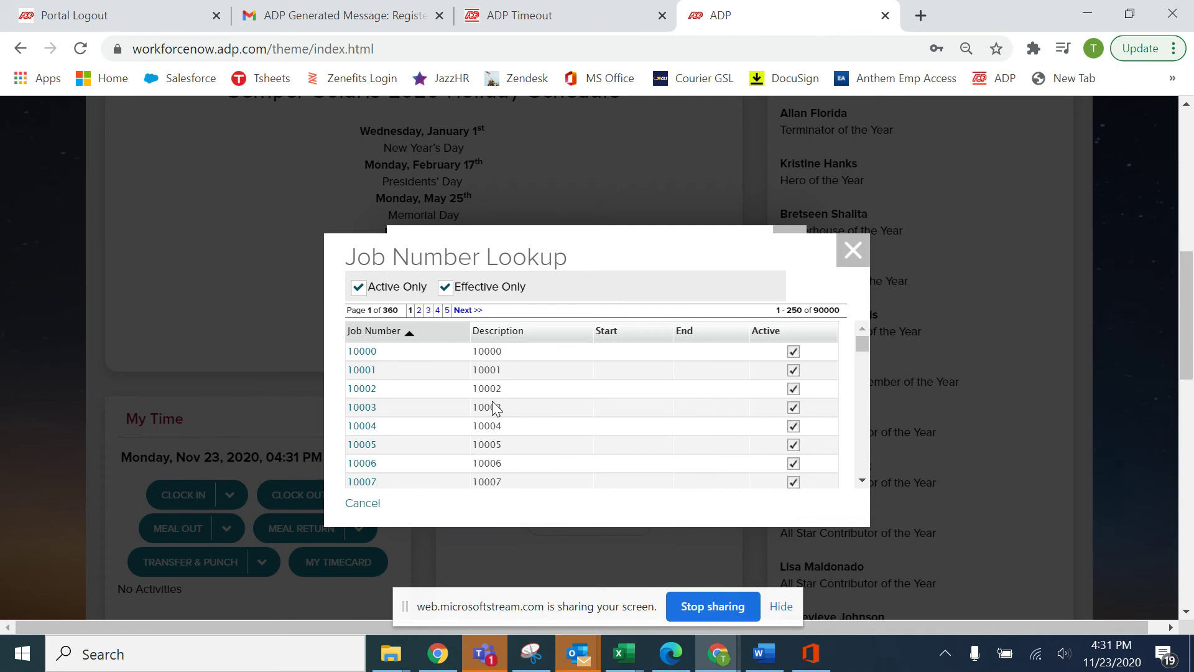
pyautogui.click(361, 390)
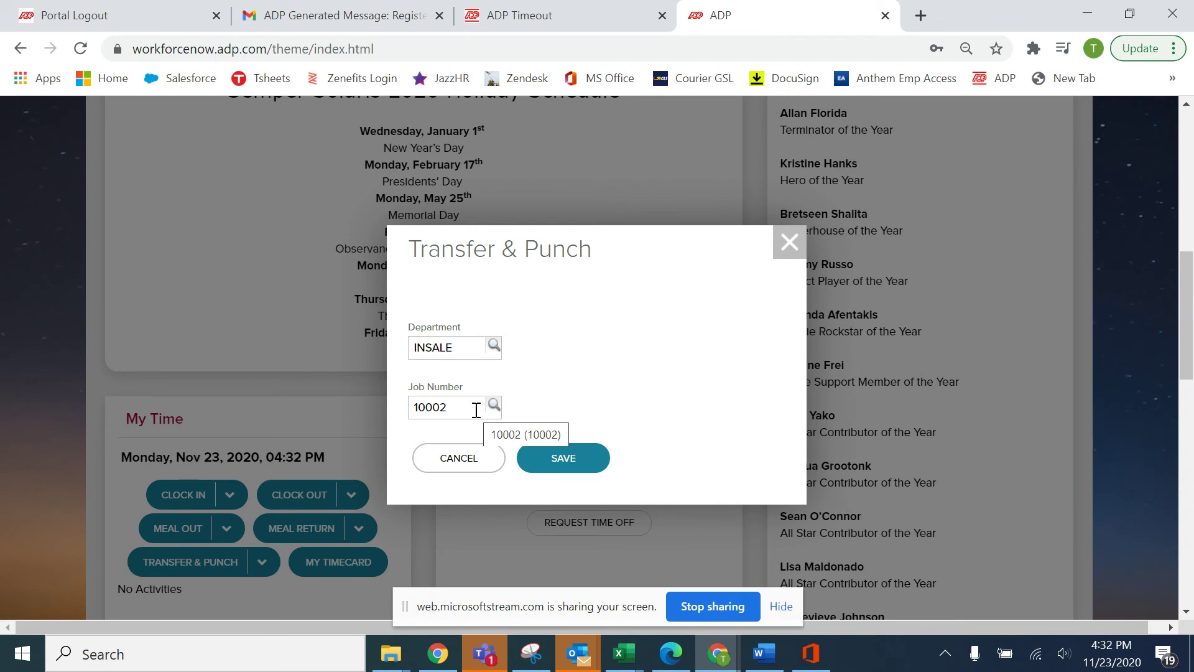
pyautogui.click(581, 461)
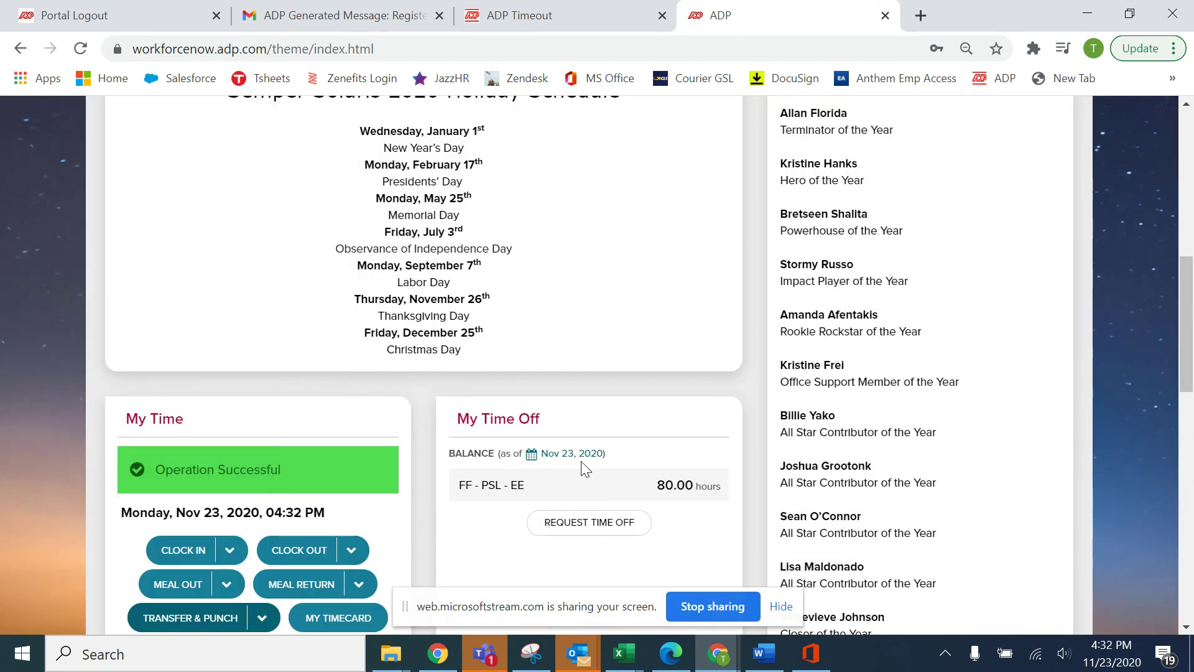
# - Save a Transfer & Punch with Notes to job 10001, noting 'left job at 1:30PM unable to clock out'
pyautogui.scroll(-3, 373, 501)
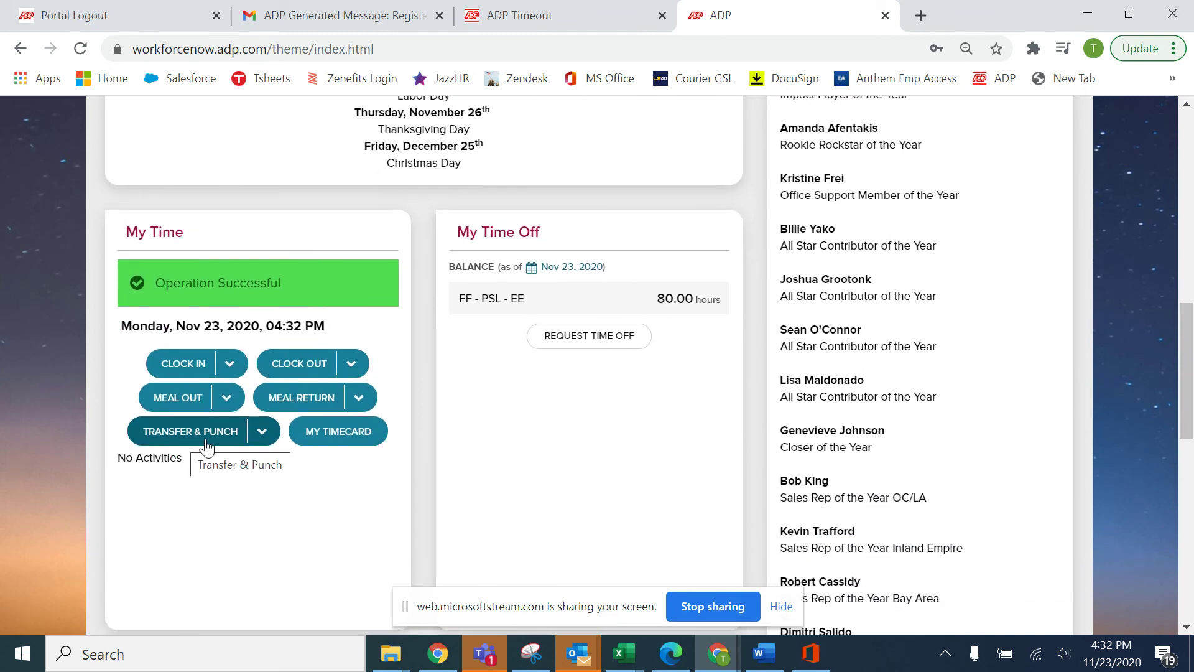
pyautogui.click(262, 437)
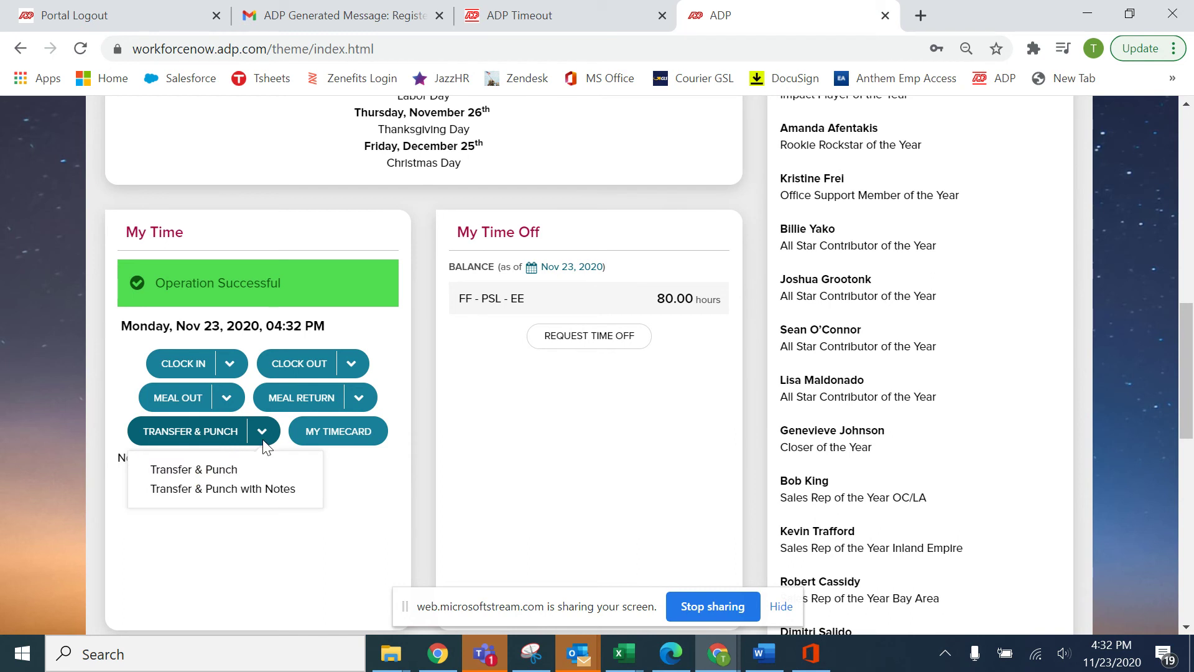
pyautogui.click(250, 491)
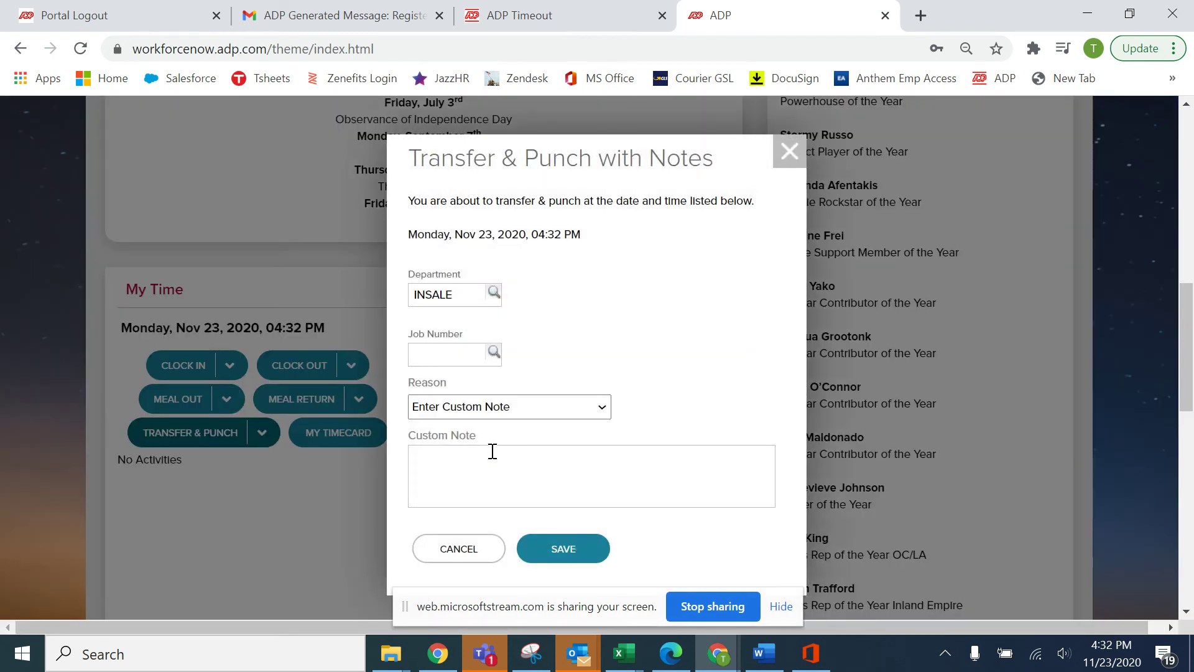
pyautogui.click(495, 353)
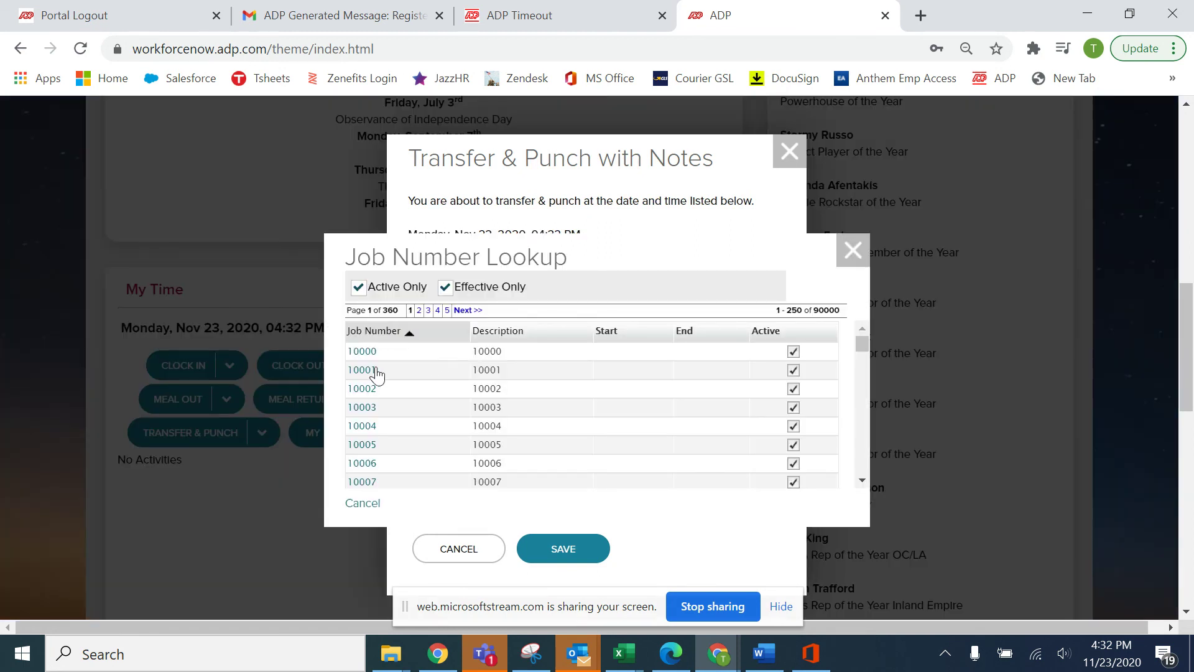
pyautogui.click(372, 367)
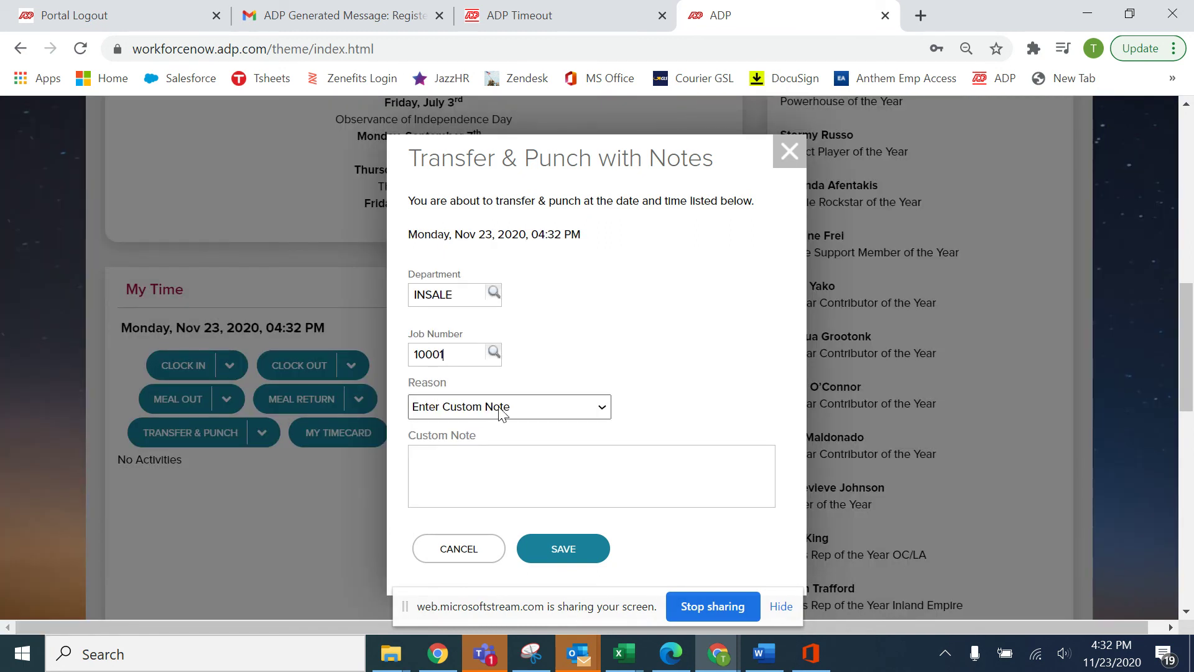
pyautogui.click(524, 453)
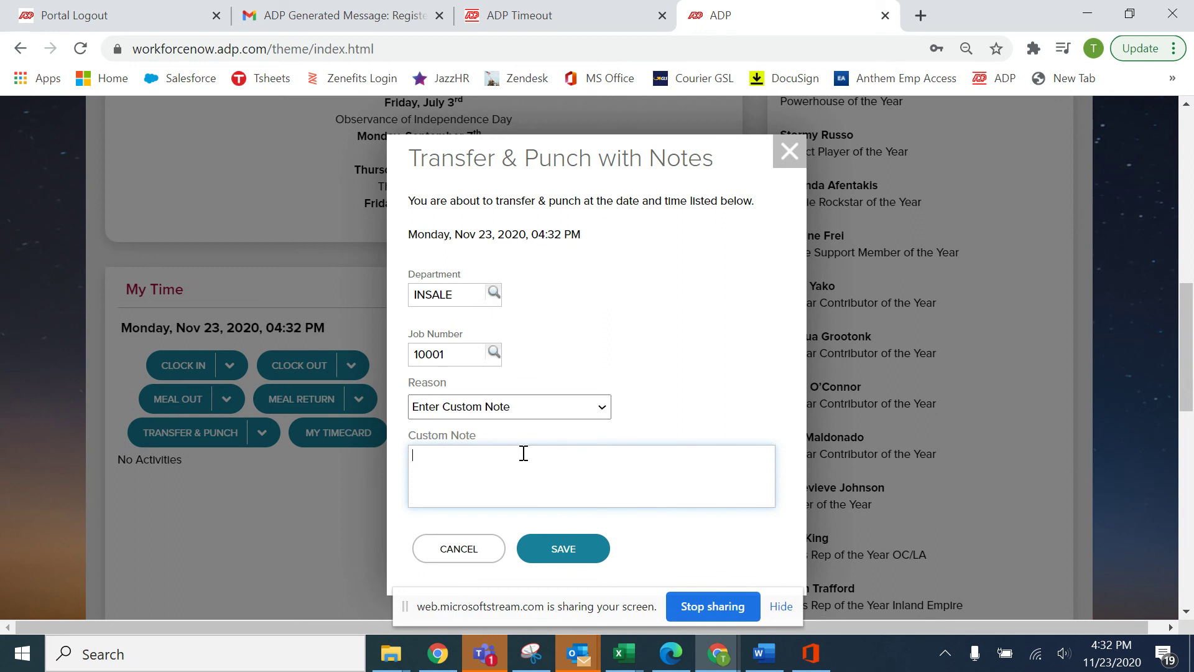
pyautogui.write('left job at 1:30PM unable to clock out')
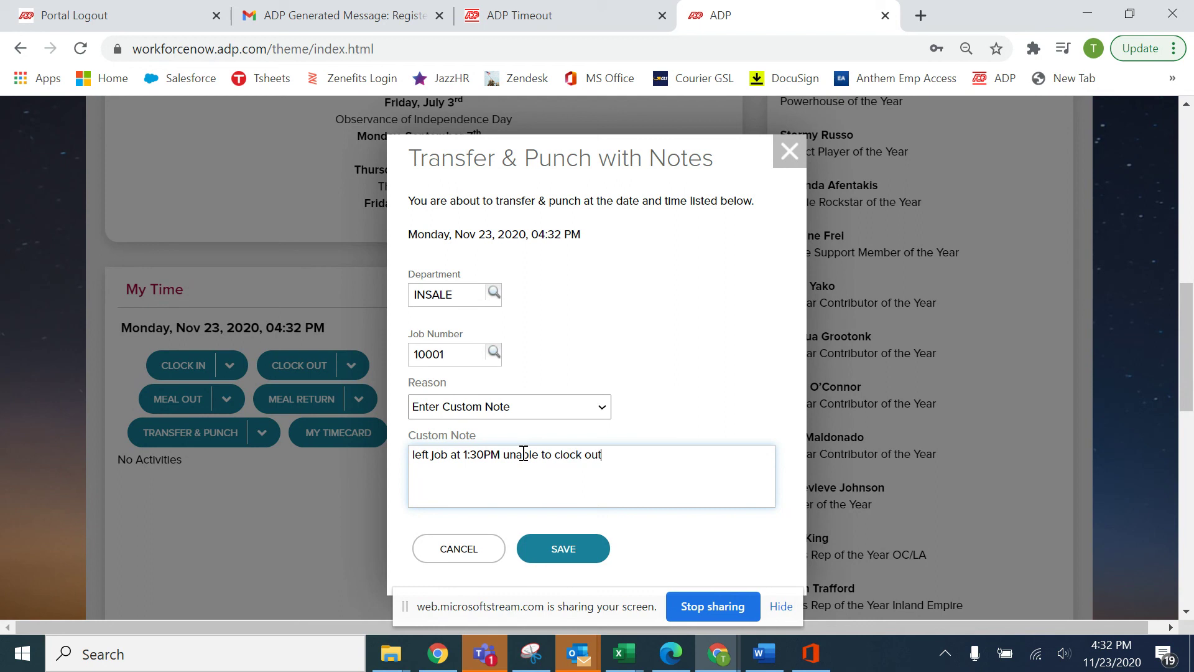
pyautogui.click(568, 551)
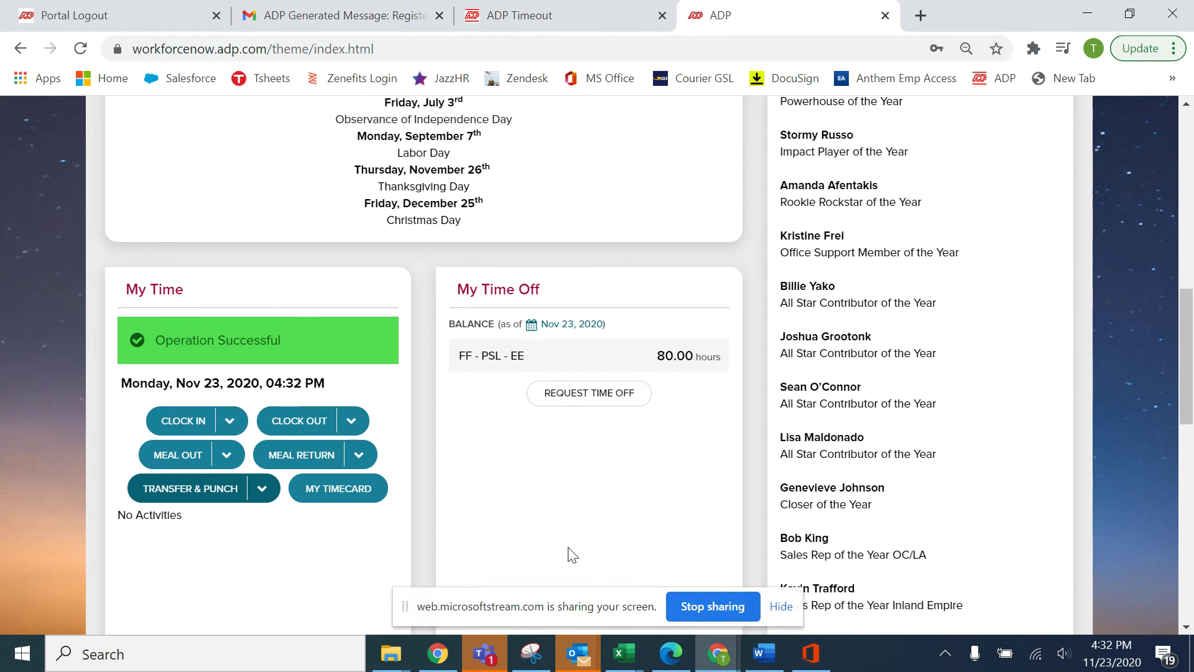
pyautogui.scroll(10, 572, 555)
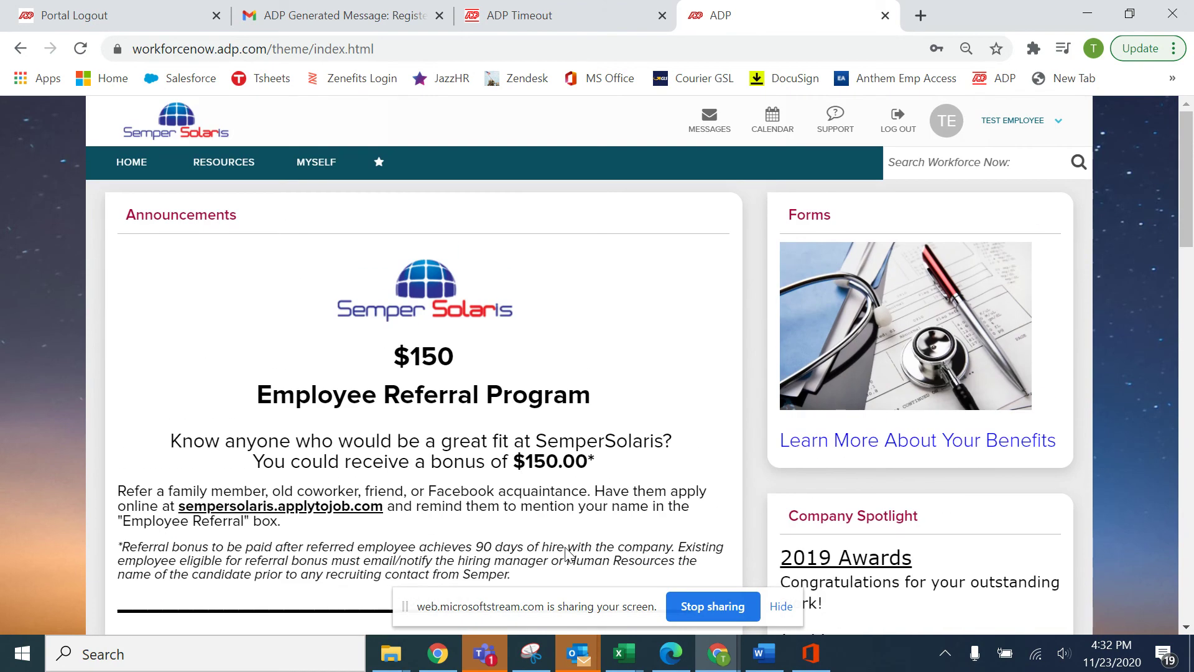